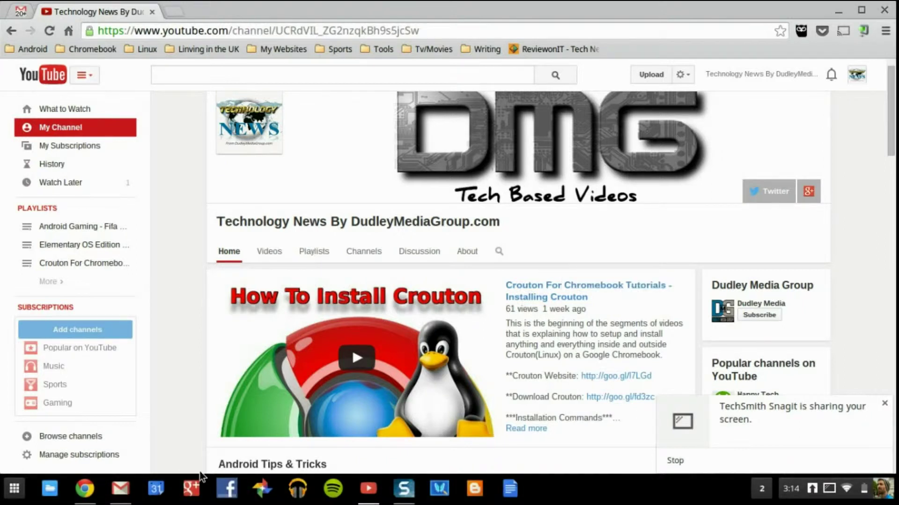
- Drag From Dust from the launcher into the Games folder
{"action": "left_click", "coordinate": [14, 489]}
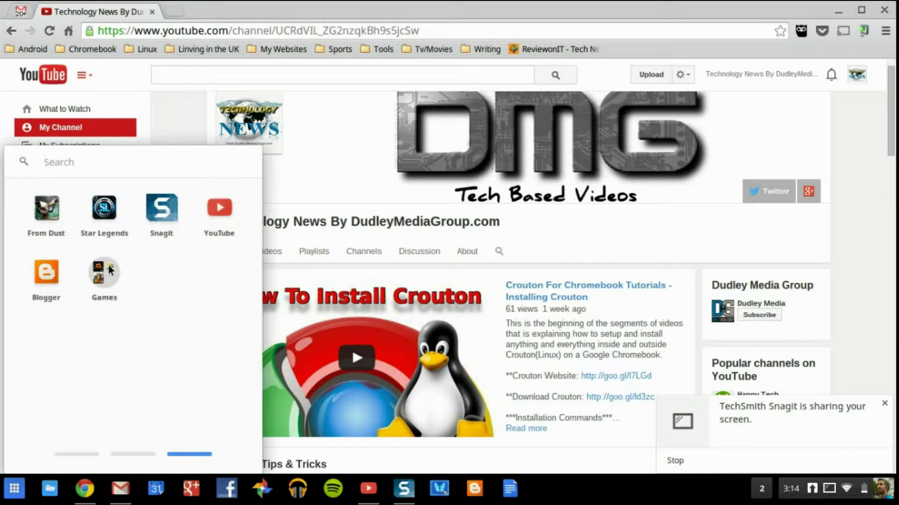
{"action": "scroll", "coordinate": [127, 262], "scroll_direction": "up", "scroll_amount": 2}
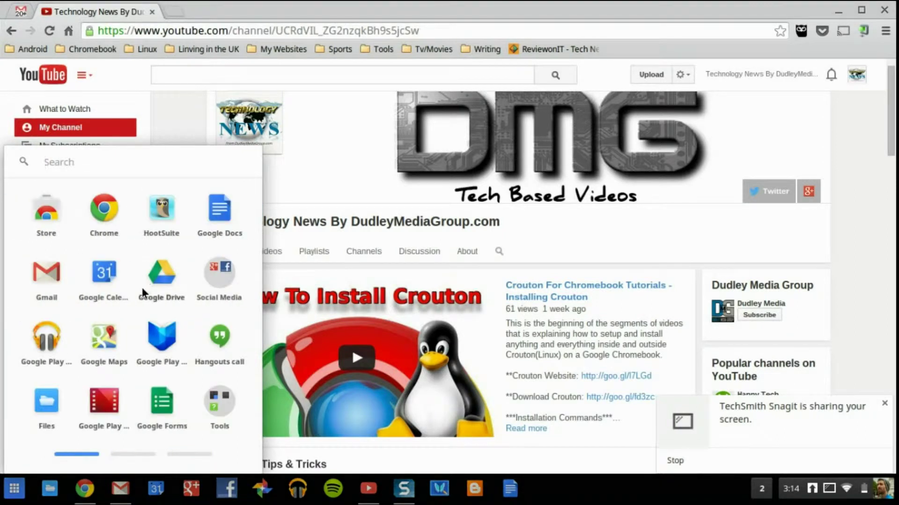
{"action": "scroll", "coordinate": [162, 254], "scroll_direction": "down", "scroll_amount": 2}
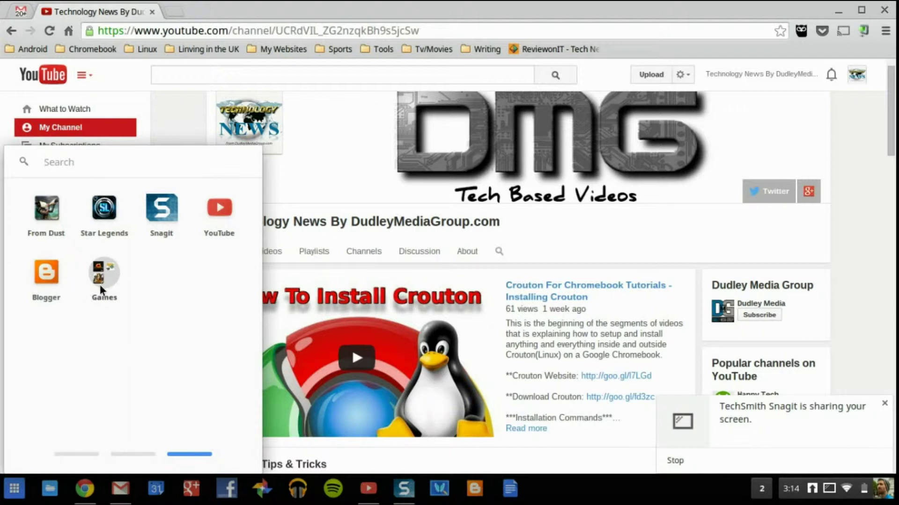
{"action": "left_click_drag", "start_coordinate": [47, 210], "coordinate": [103, 286]}
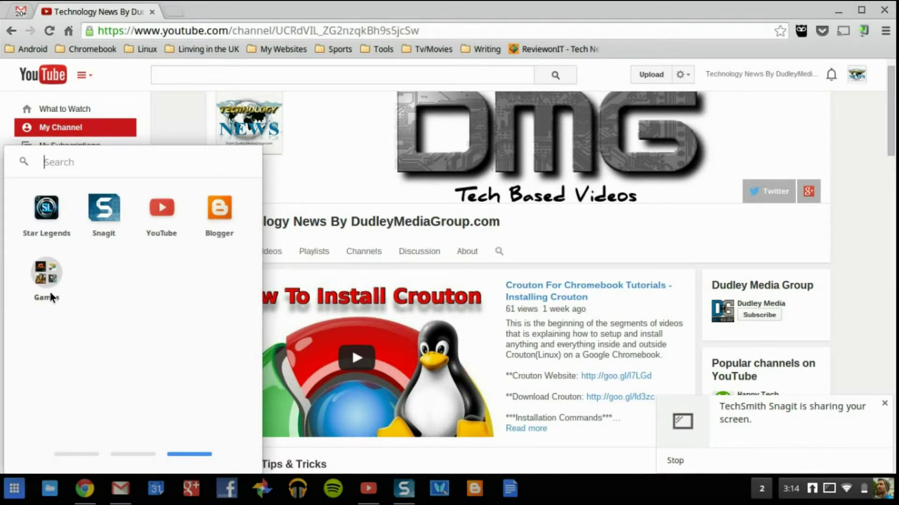
- Reopen the Games folder to show Call of Gods, Rango, Metal Slug and From Dust
{"action": "left_click", "coordinate": [49, 267]}
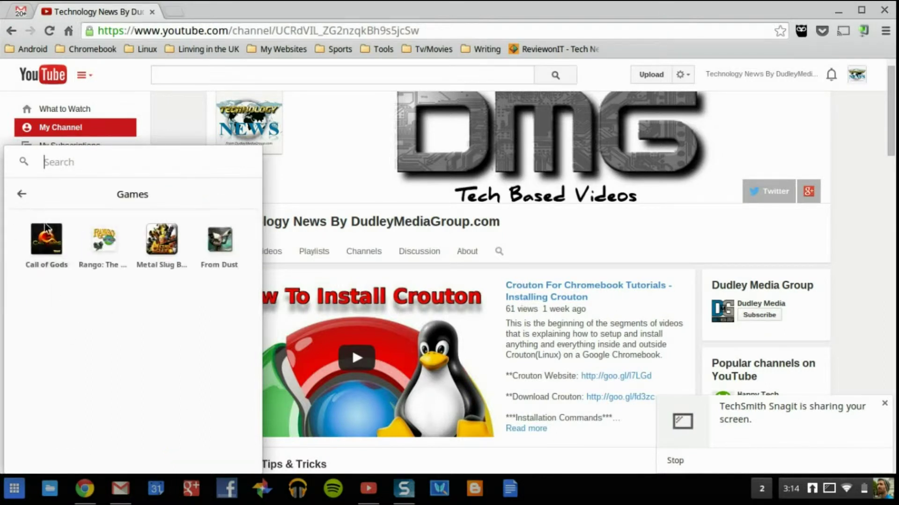
{"action": "left_click", "coordinate": [22, 194]}
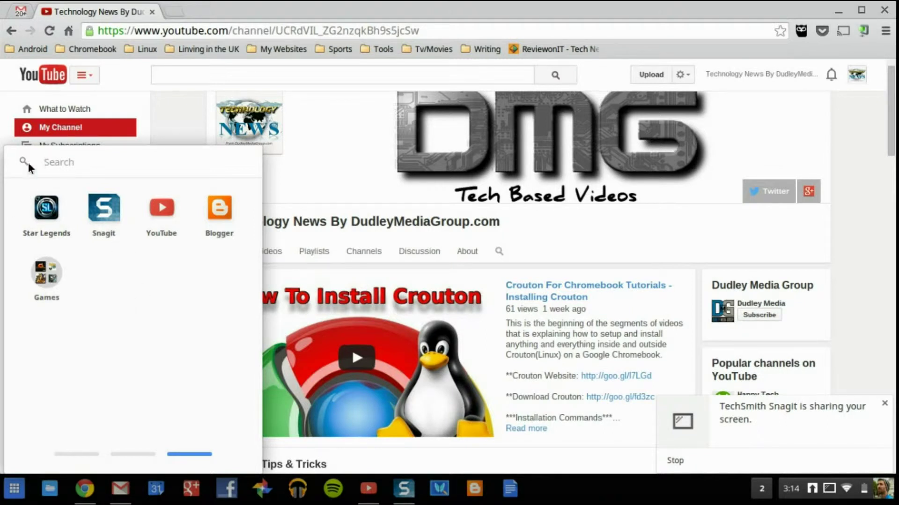
{"action": "scroll", "coordinate": [148, 411], "scroll_direction": "left", "scroll_amount": 2}
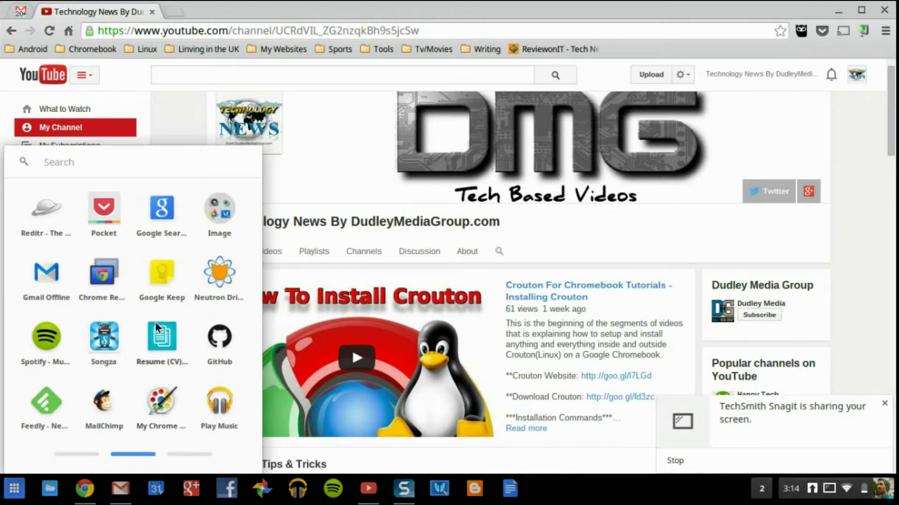
{"action": "scroll", "coordinate": [206, 279], "scroll_direction": "right", "scroll_amount": 2}
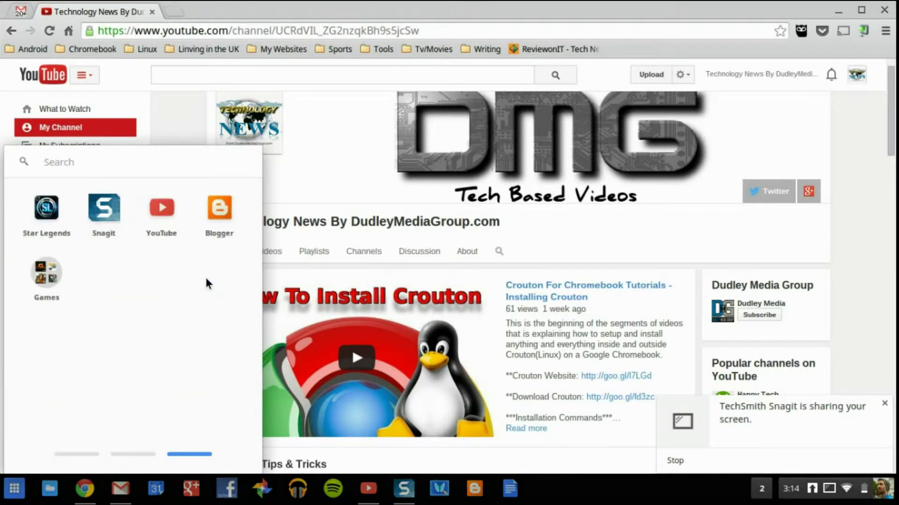
{"action": "left_click", "coordinate": [55, 279]}
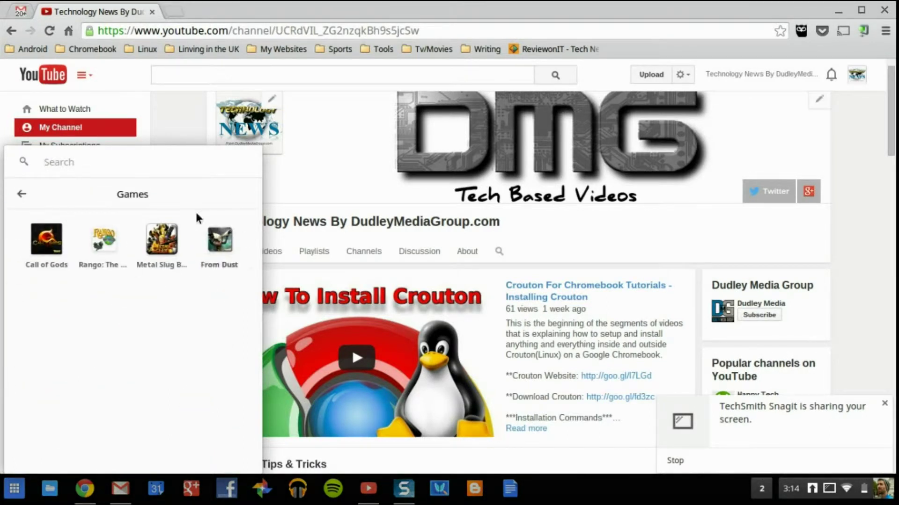
- Rename the launcher folder to 'Games'
{"action": "double_click", "coordinate": [136, 192]}
{"action": "key", "text": "BackSpace"}
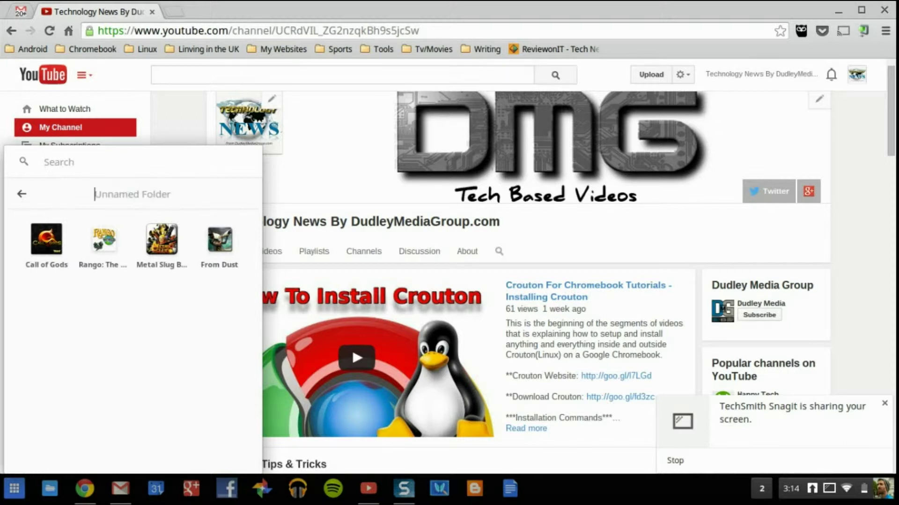
{"action": "type", "text": "Games"}
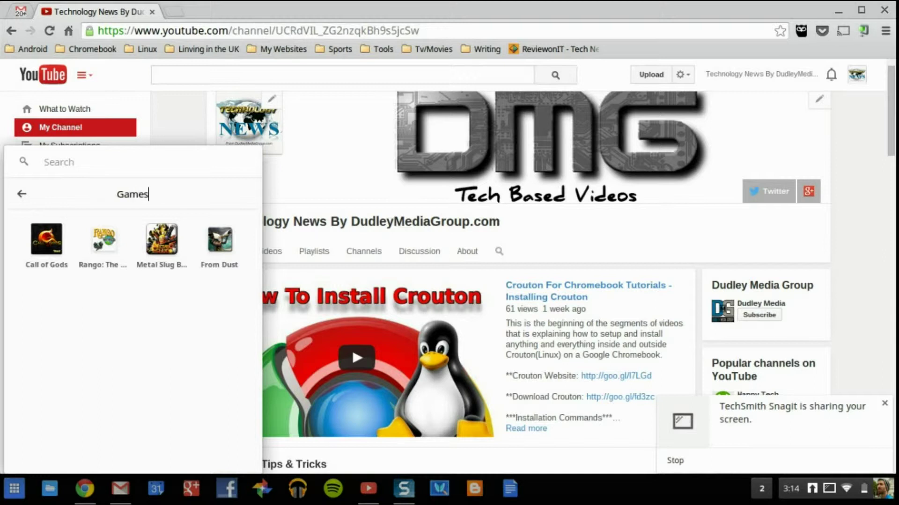
{"action": "key", "text": "Return"}
- Pin the Resume (CV) app to the shelf from the launcher
{"action": "left_click", "coordinate": [22, 192]}
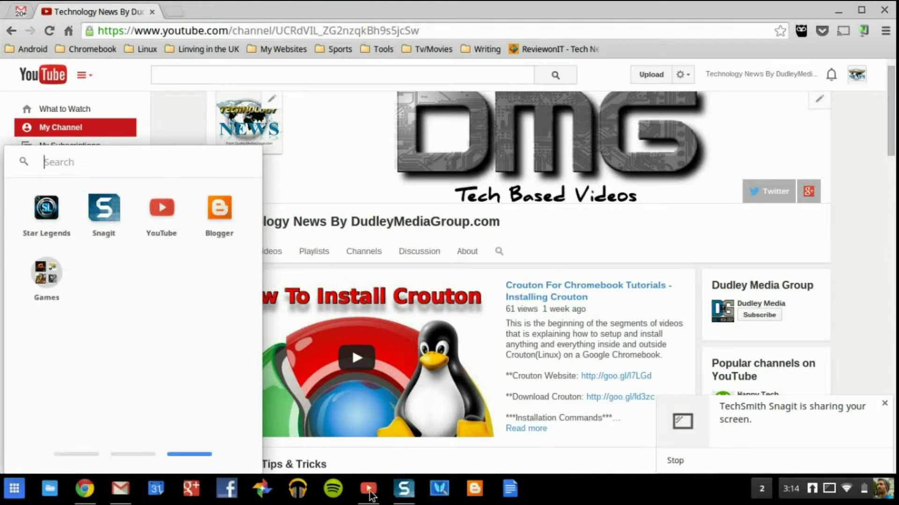
{"action": "scroll", "coordinate": [71, 297], "scroll_direction": "up", "scroll_amount": 1}
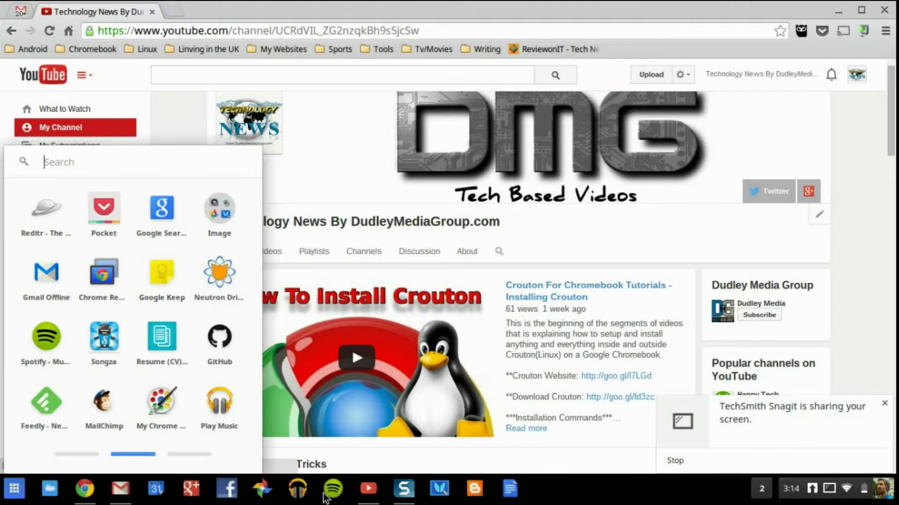
{"action": "mouse_move", "coordinate": [158, 330]}
{"action": "left_mouse_down"}
{"action": "mouse_move", "coordinate": [268, 496]}
{"action": "mouse_move", "coordinate": [288, 500]}
{"action": "mouse_move", "coordinate": [218, 401]}
{"action": "left_mouse_up"}
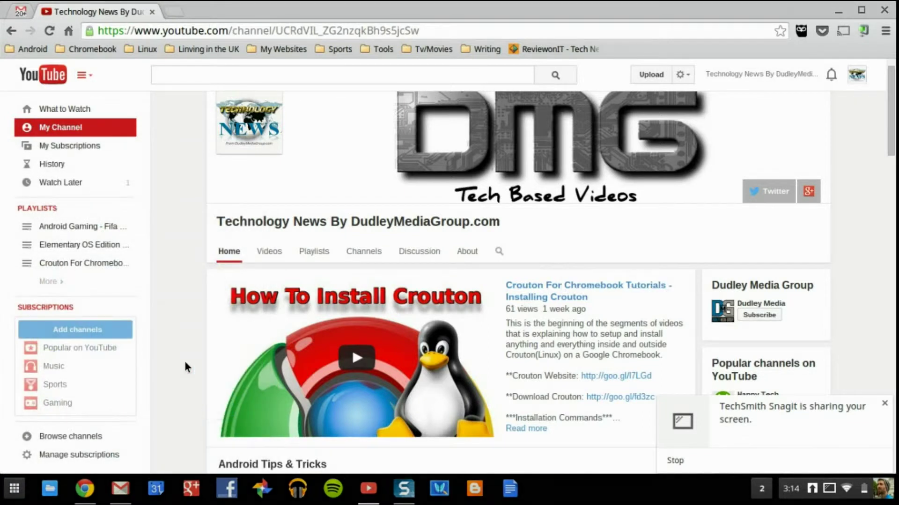
- Unpin Play Music from the shelf, pin Gmail Offline, and place it right after Spotify
{"action": "right_click", "coordinate": [298, 488]}
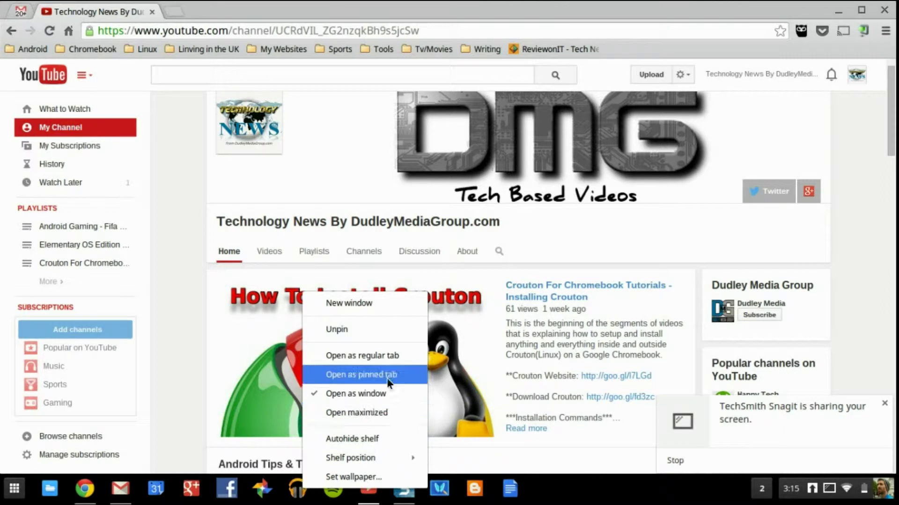
{"action": "left_click", "coordinate": [372, 330]}
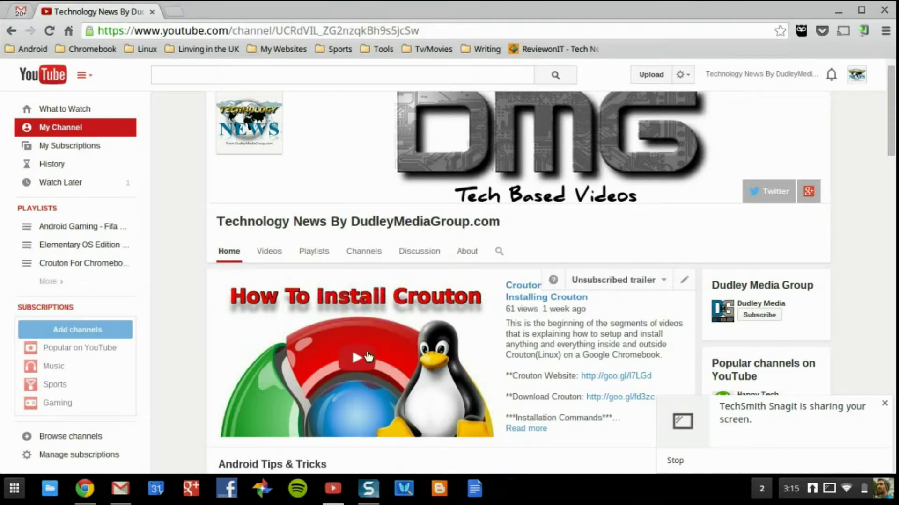
{"action": "left_click", "coordinate": [14, 489]}
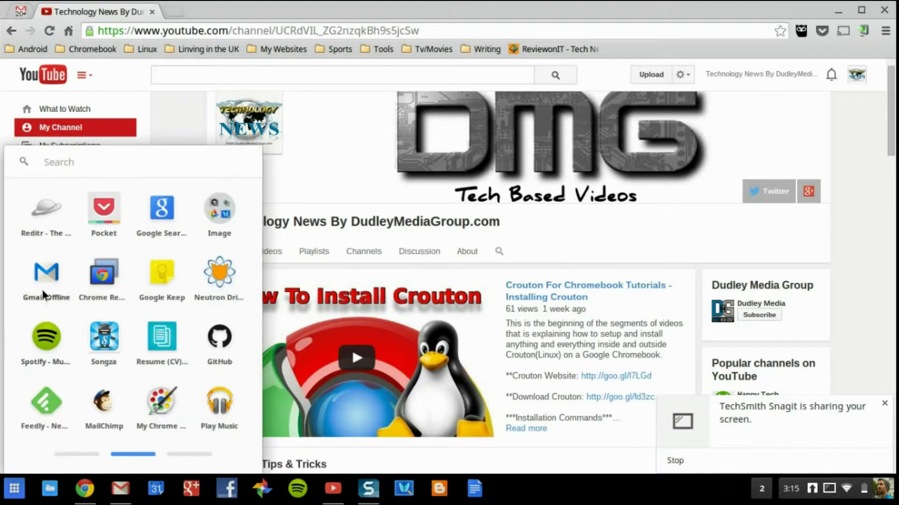
{"action": "right_click", "coordinate": [50, 271]}
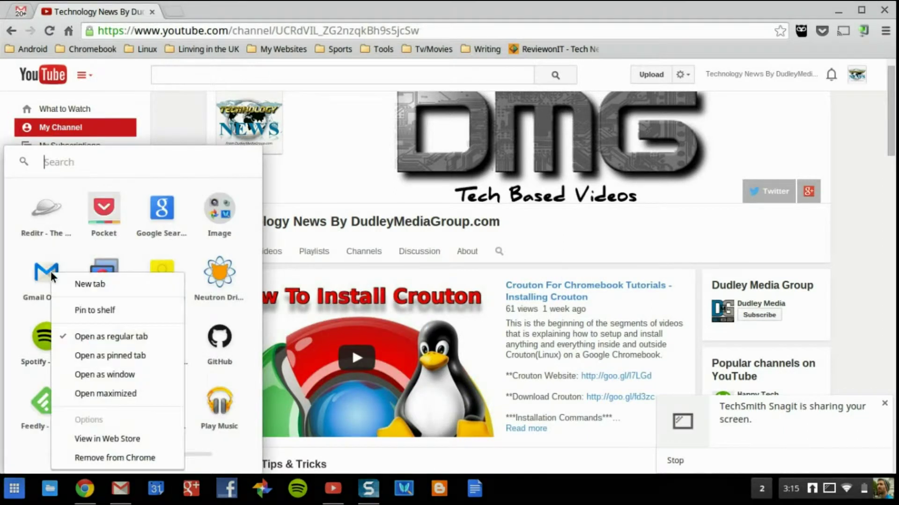
{"action": "left_click", "coordinate": [83, 307]}
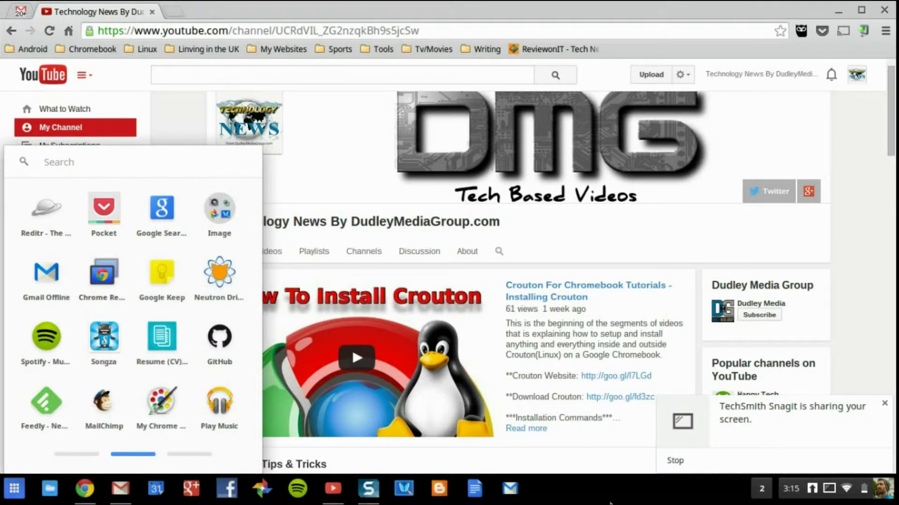
{"action": "left_click", "coordinate": [510, 490]}
{"action": "left_click_drag", "start_coordinate": [509, 489], "coordinate": [333, 489]}
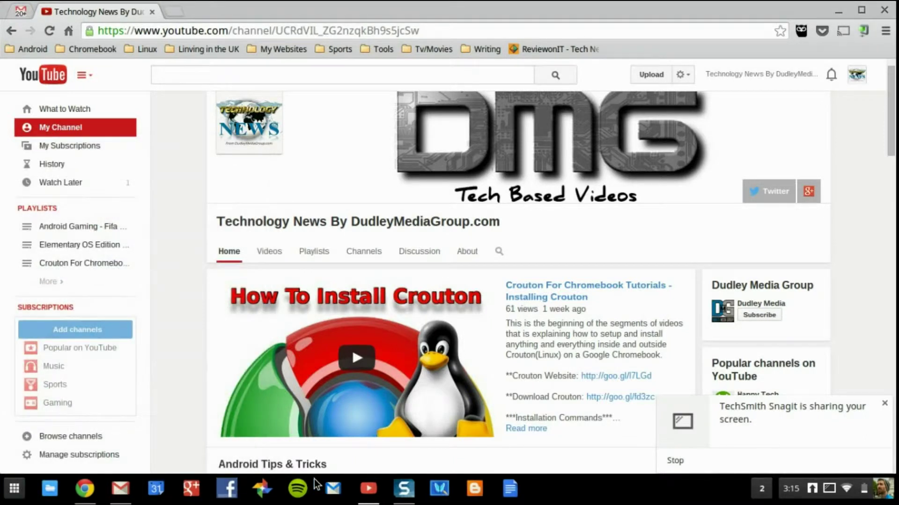
- In a new tab with the screen-sharing notification dismissed, enter chrome://flags in the address bar
{"action": "left_click", "coordinate": [169, 6]}
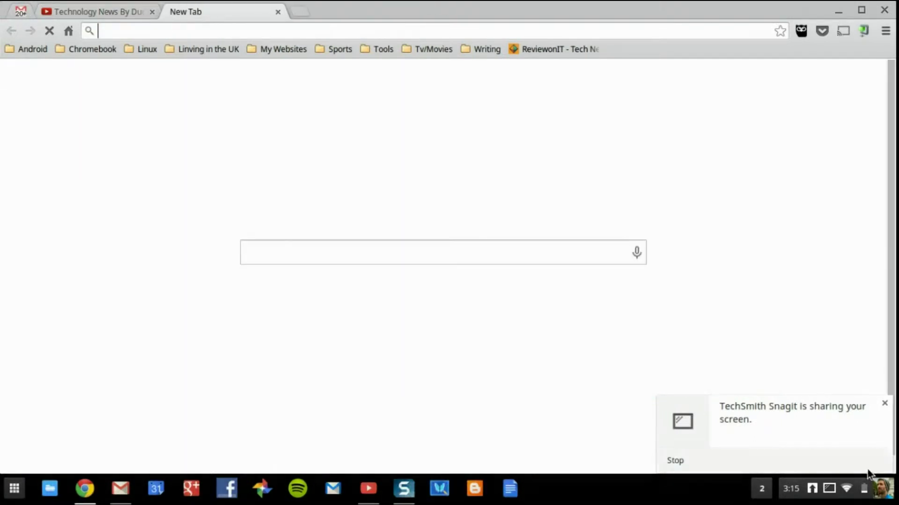
{"action": "left_click", "coordinate": [883, 404]}
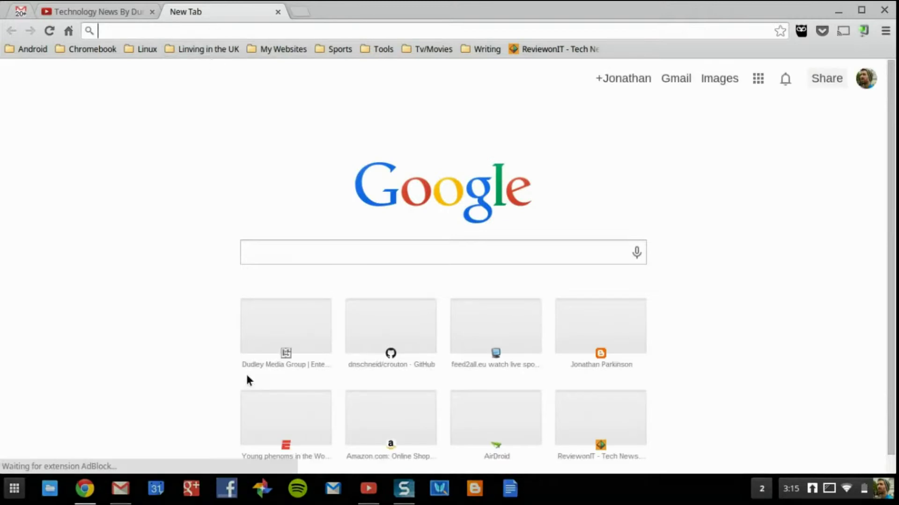
{"action": "left_click", "coordinate": [281, 257]}
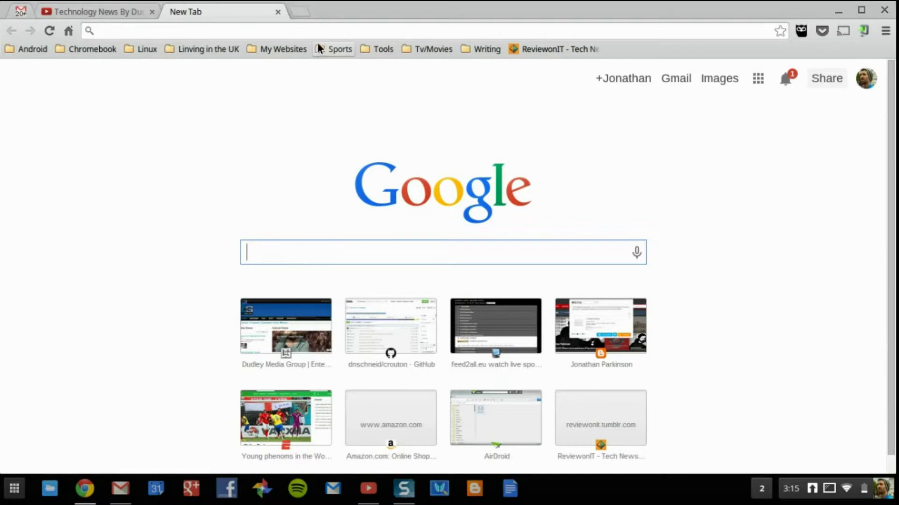
{"action": "left_click", "coordinate": [322, 25]}
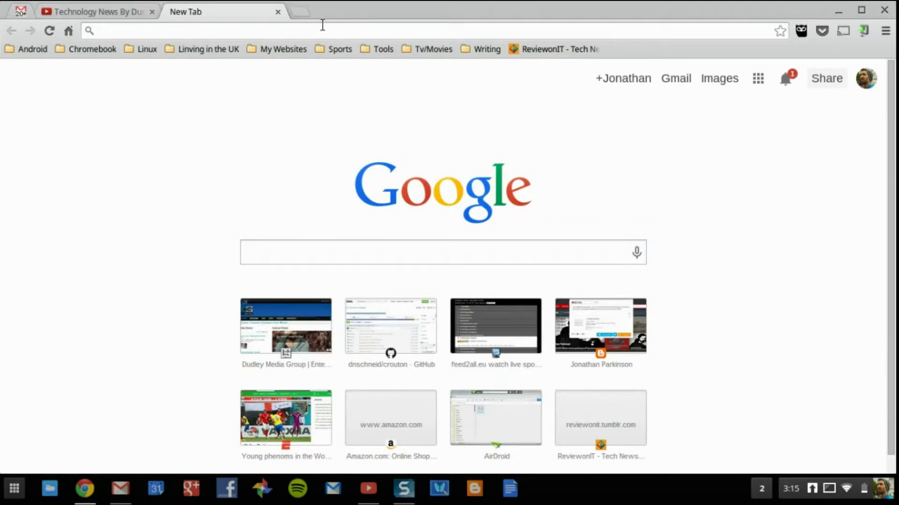
{"action": "type", "text": "chrome"}
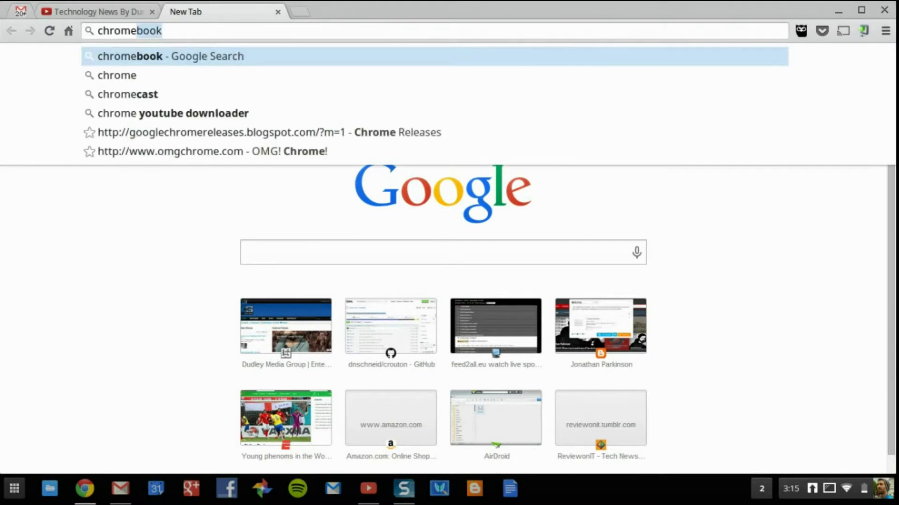
{"action": "type", "text": "://flags"}
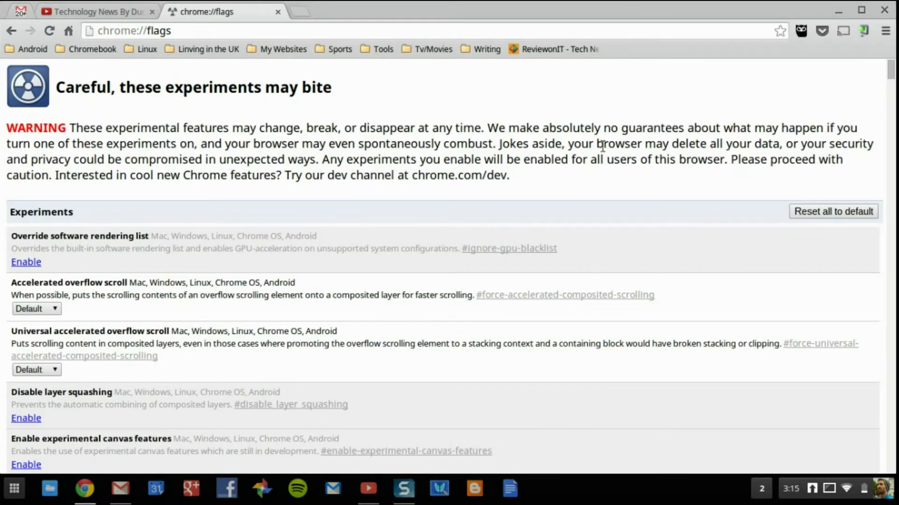
- Browse the chrome://flags experiments list down to Native Client, then select the page address
{"action": "scroll", "coordinate": [515, 234], "scroll_direction": "down", "scroll_amount": 10}
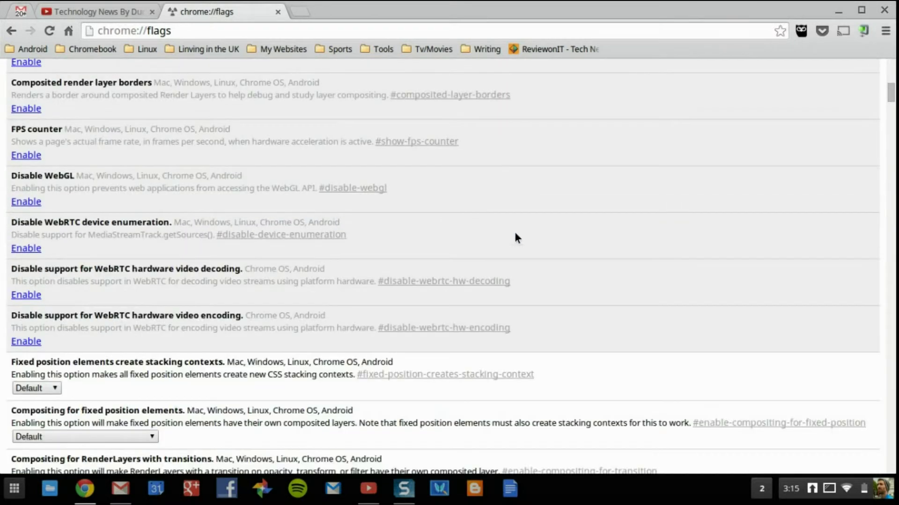
{"action": "key", "text": "ctrl+f"}
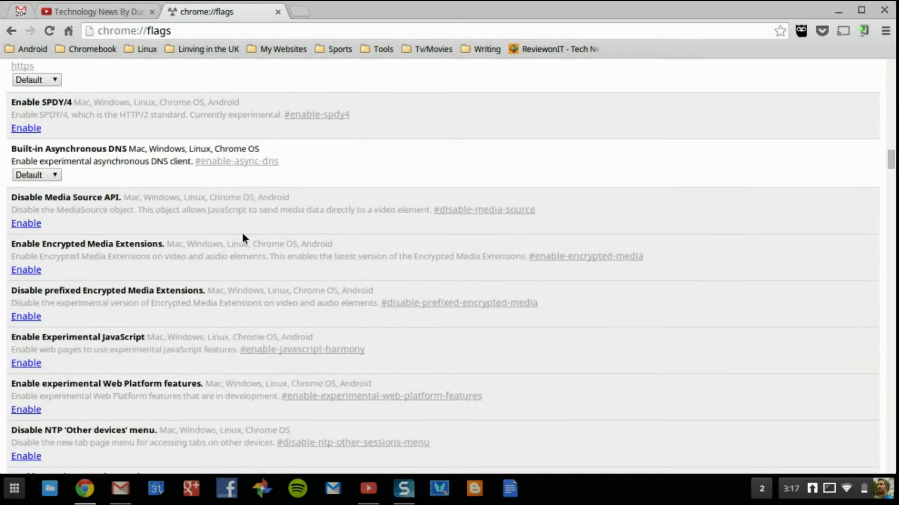
{"action": "scroll", "coordinate": [241, 230], "scroll_direction": "up", "scroll_amount": 10}
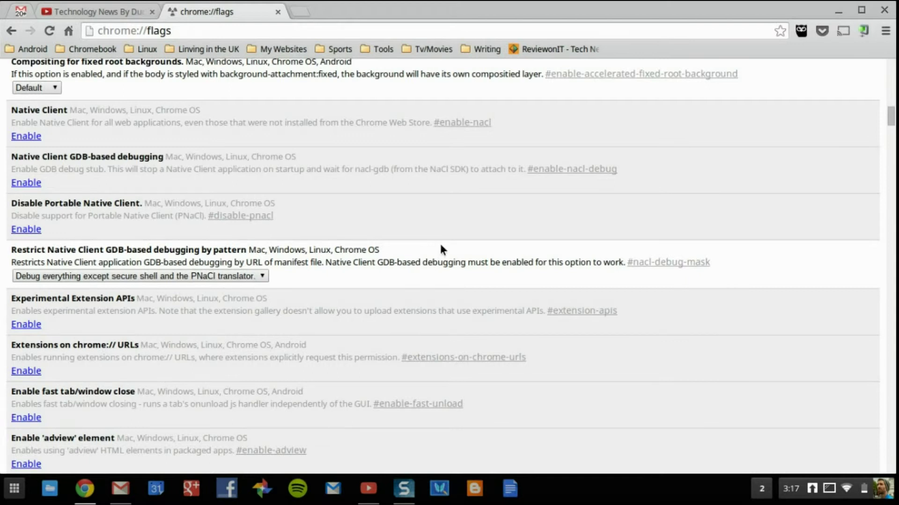
{"action": "left_click", "coordinate": [178, 31]}
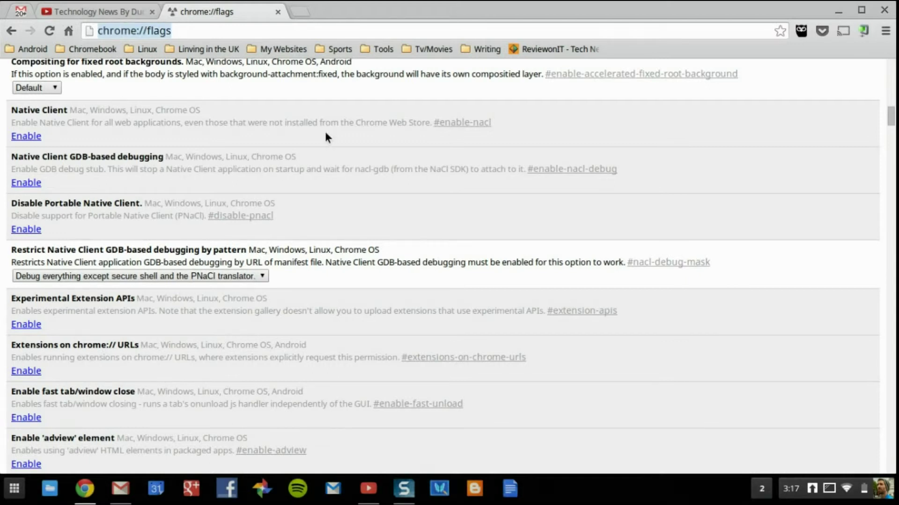
{"action": "left_click", "coordinate": [14, 488]}
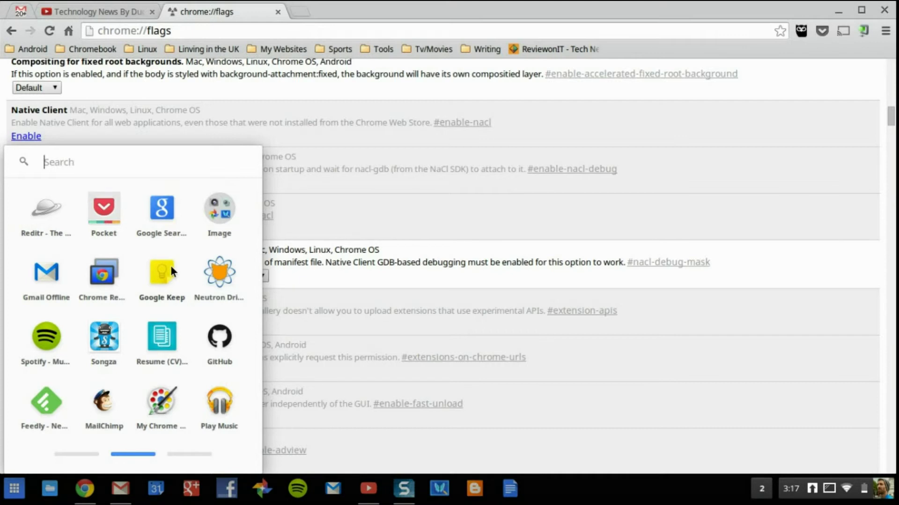
{"action": "left_click_drag", "start_coordinate": [171, 267], "coordinate": [181, 292]}
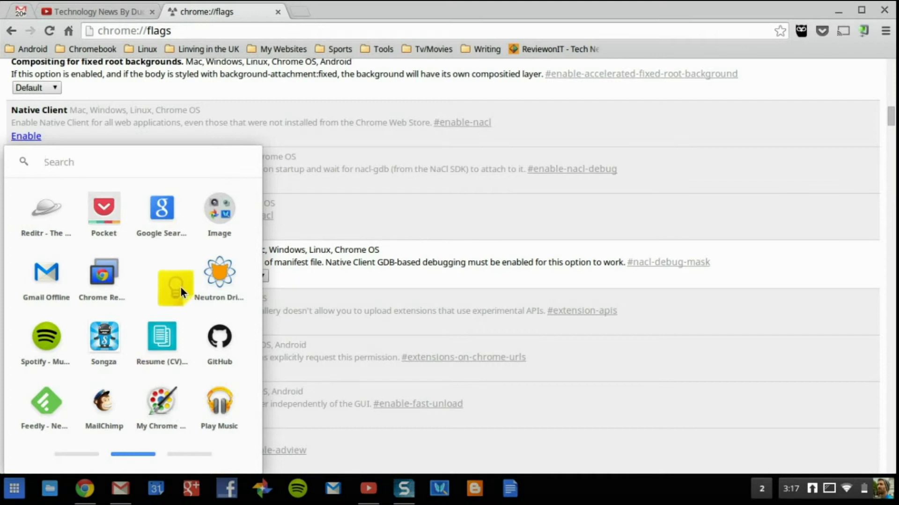
{"action": "left_click_drag", "start_coordinate": [171, 259], "coordinate": [351, 475]}
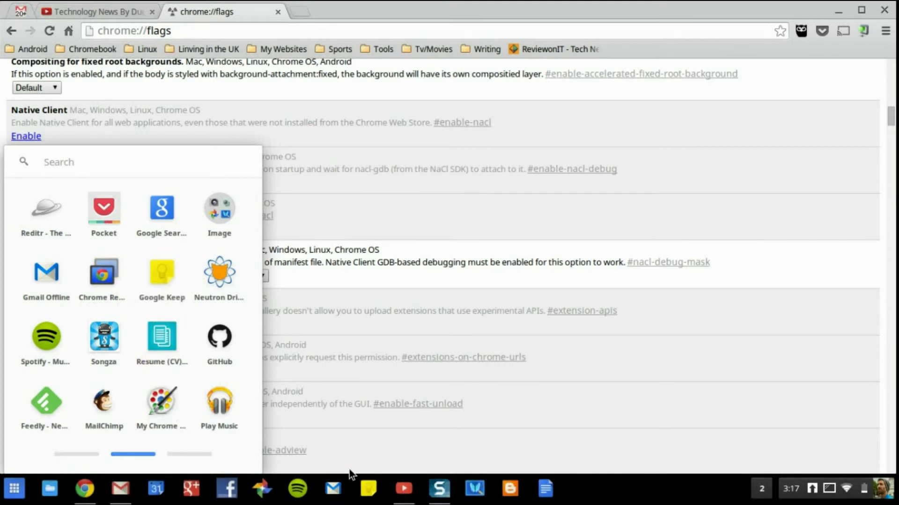
{"action": "right_click", "coordinate": [166, 276]}
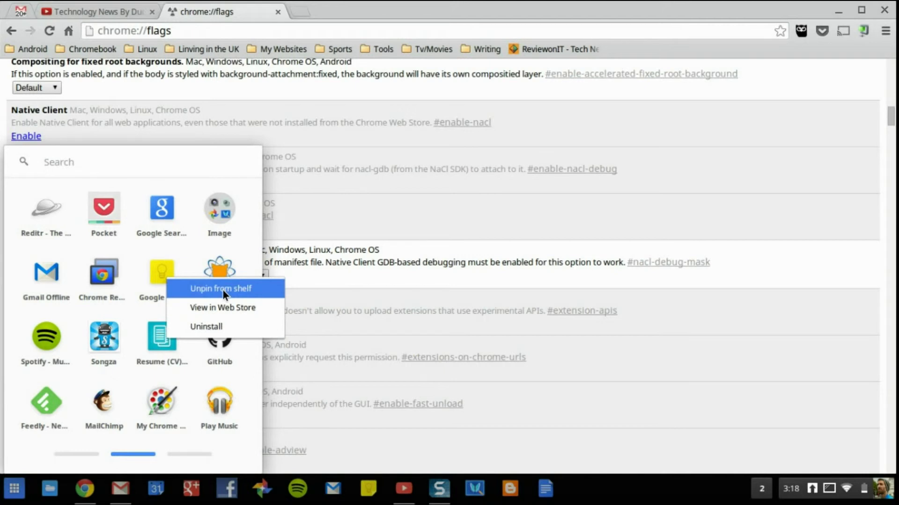
{"action": "left_click", "coordinate": [206, 296]}
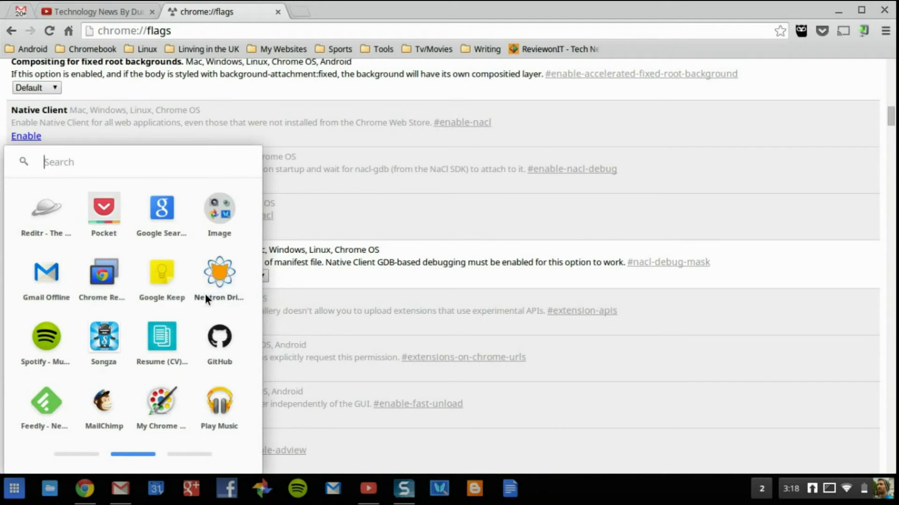
{"action": "left_click", "coordinate": [542, 245]}
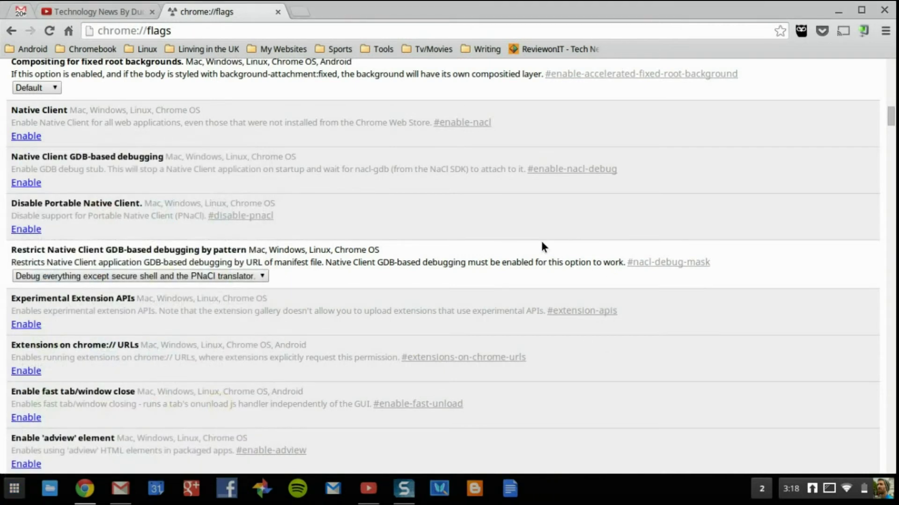